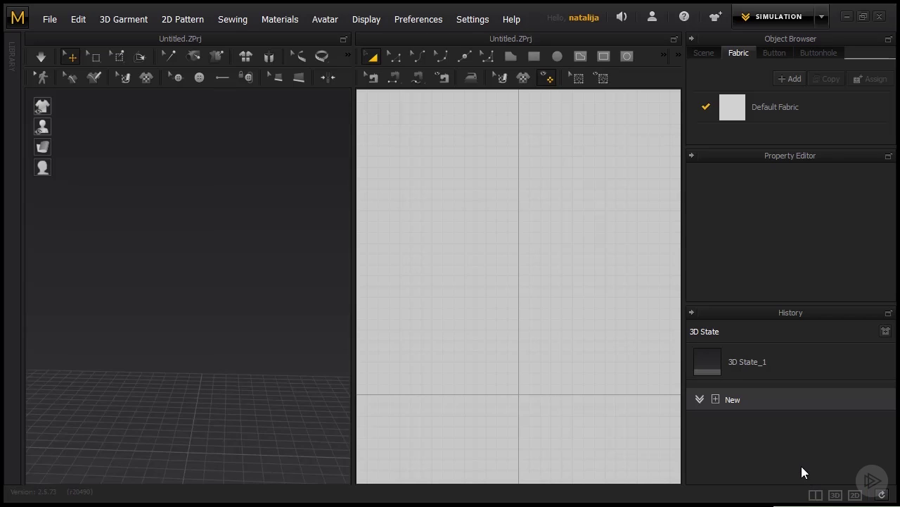
- Try the split, 3D-only and 2D-only workspace layouts, ending with the 3D and 2D windows side by side
left_click(816, 495)
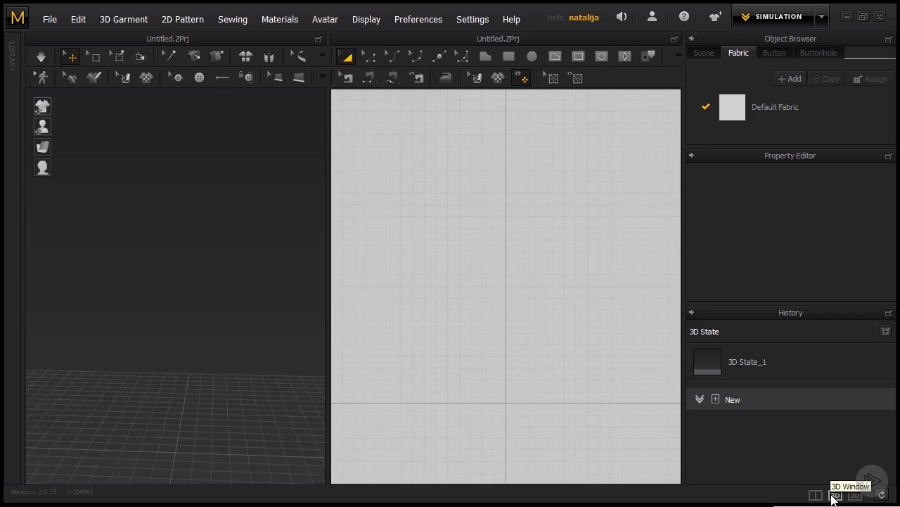
left_click(835, 495)
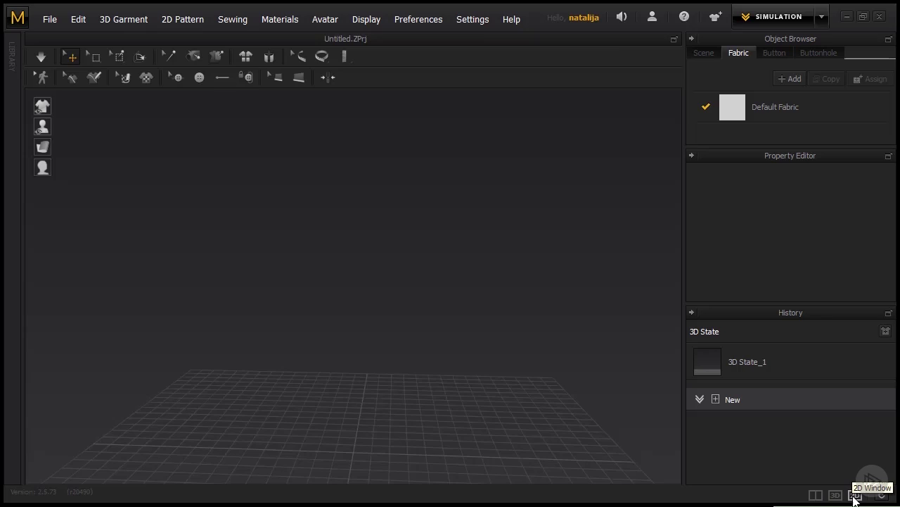
left_click(855, 495)
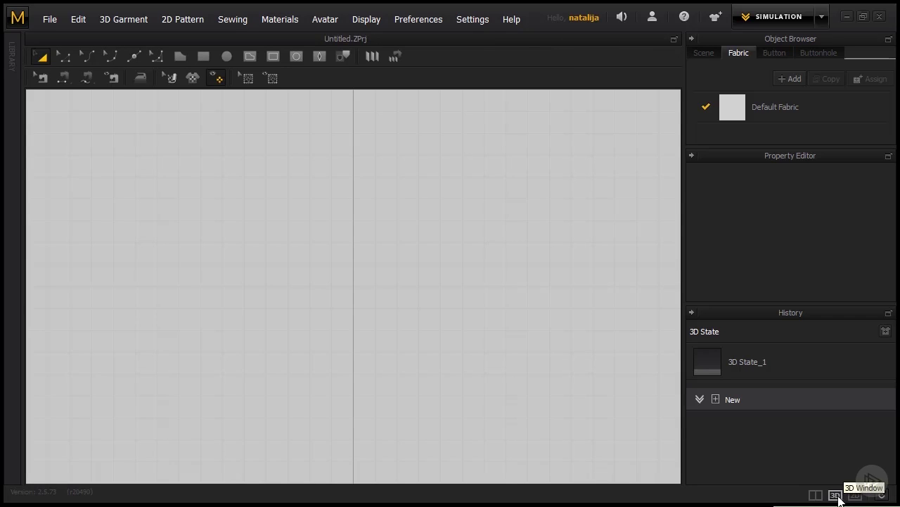
left_click(816, 495)
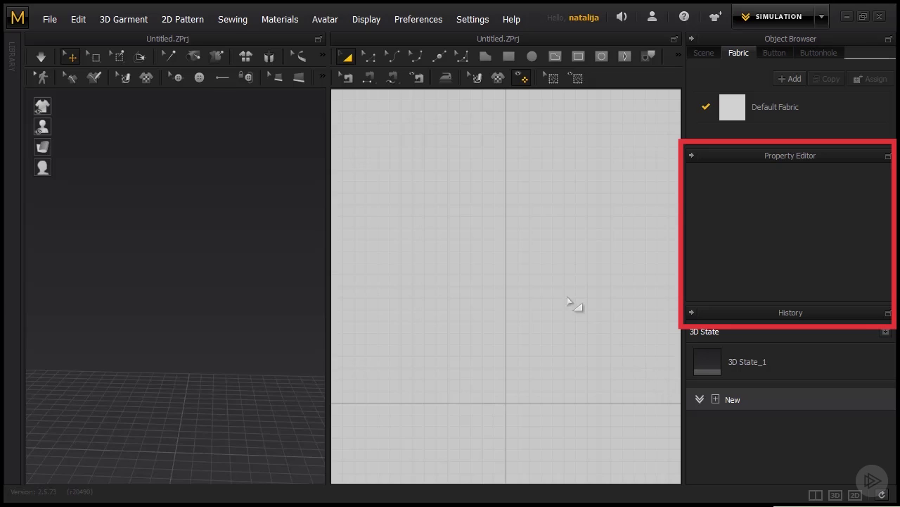
- Select Default Fabric and look through its material properties, including texture, color, specular and opacity settings
left_click(739, 111)
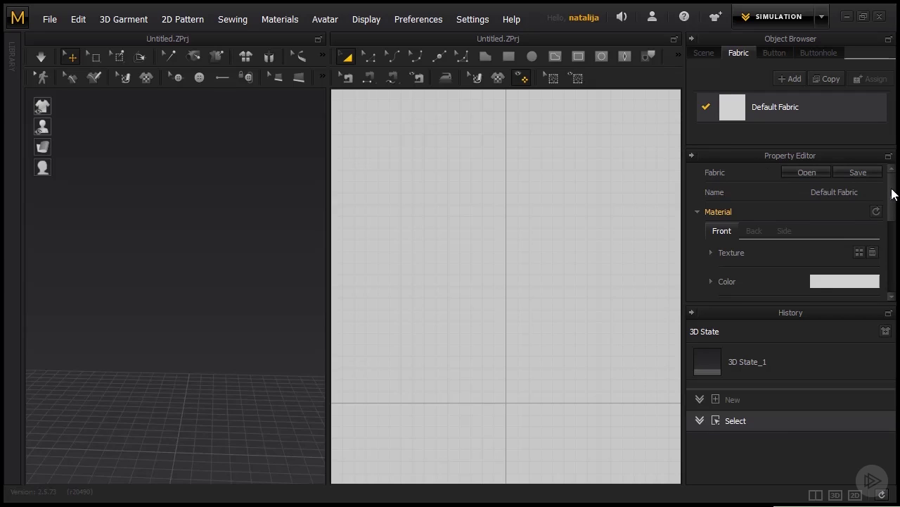
left_click_drag(890, 192, 893, 203)
scroll(894, 203, "down", 5)
scroll(894, 252, "up", 6)
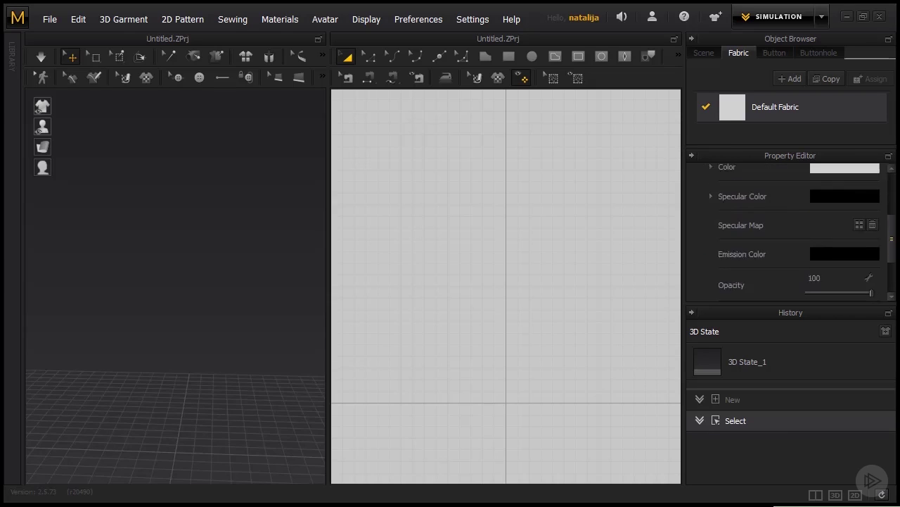
scroll(746, 188, "up", 1)
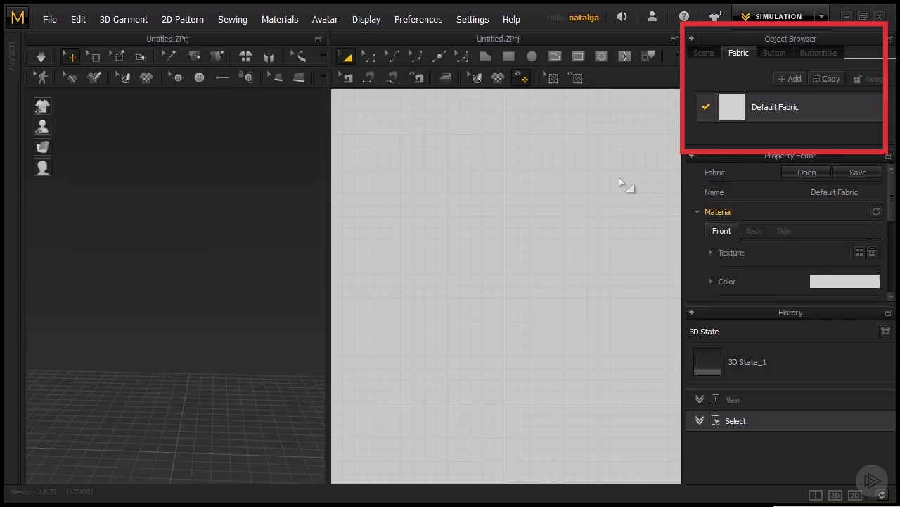
- Enlarge the Object Browser and review its scene, fabric, button and buttonhole lists, returning to the fabric list
left_click(702, 57)
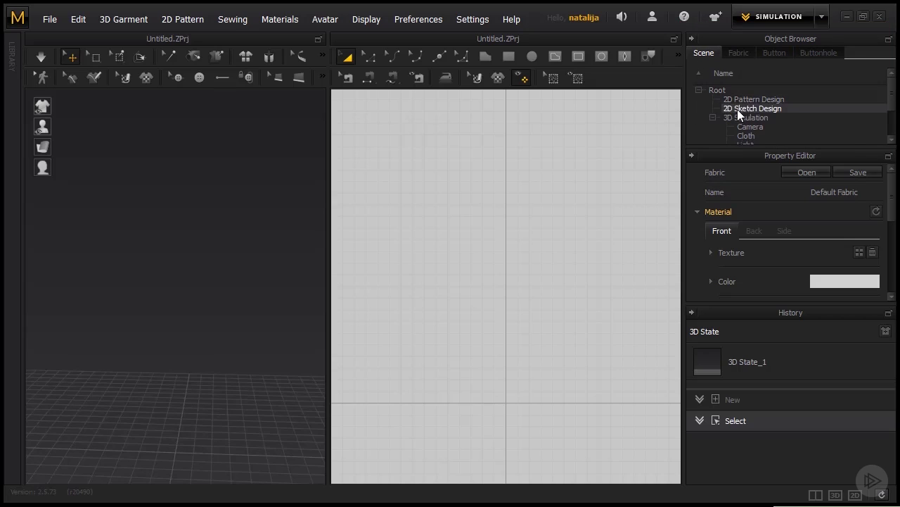
left_click_drag(738, 148, 740, 199)
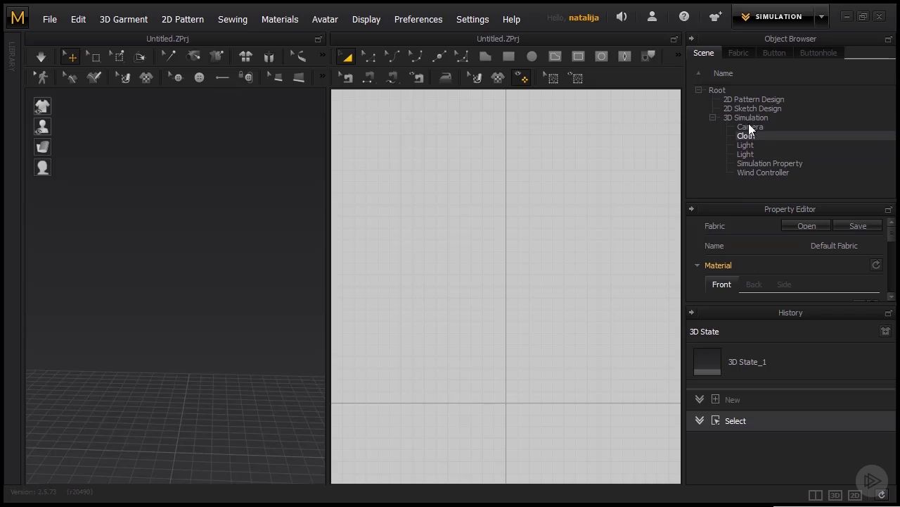
left_click(738, 57)
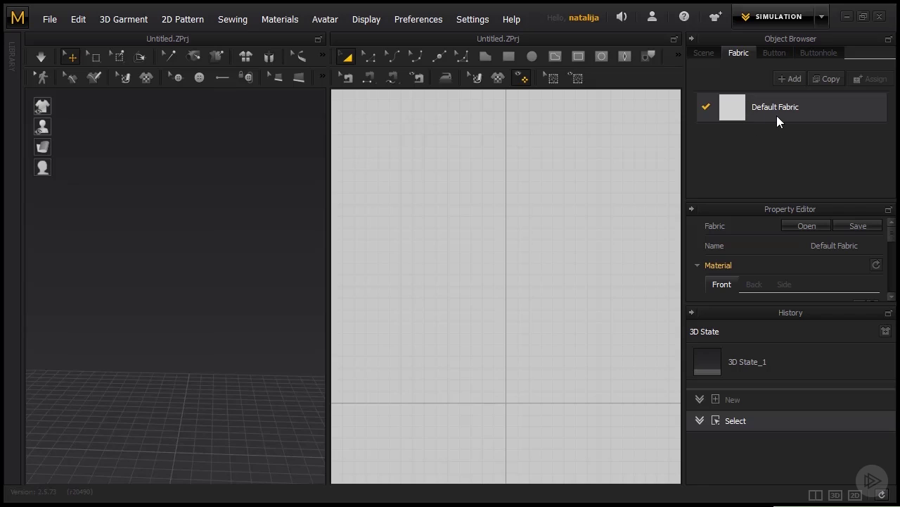
left_click(773, 57)
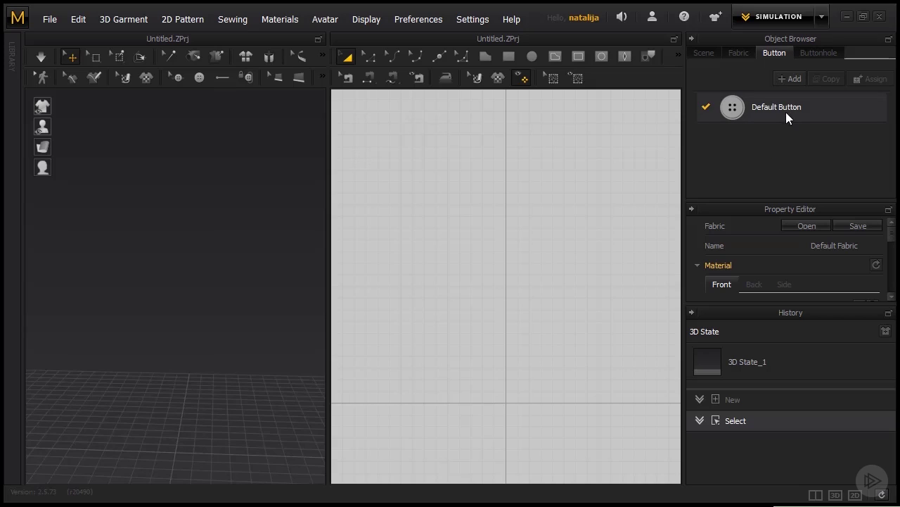
left_click(807, 56)
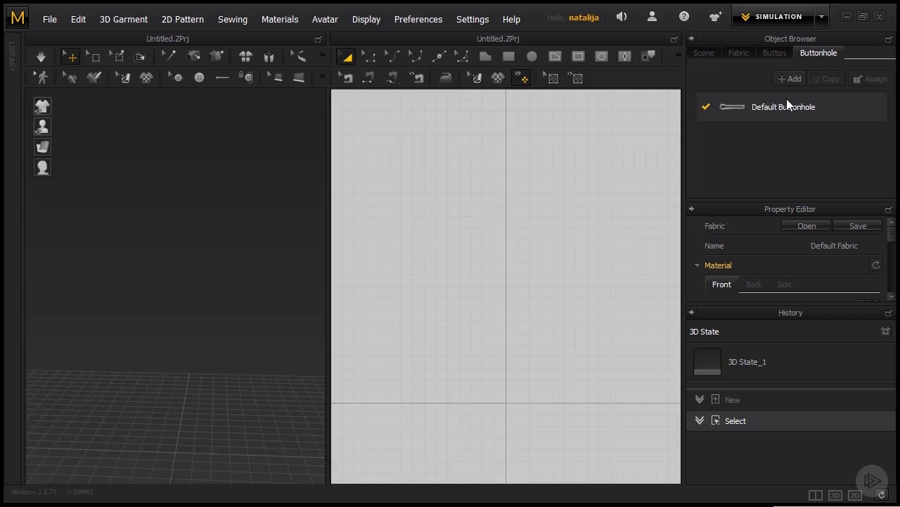
left_click(740, 55)
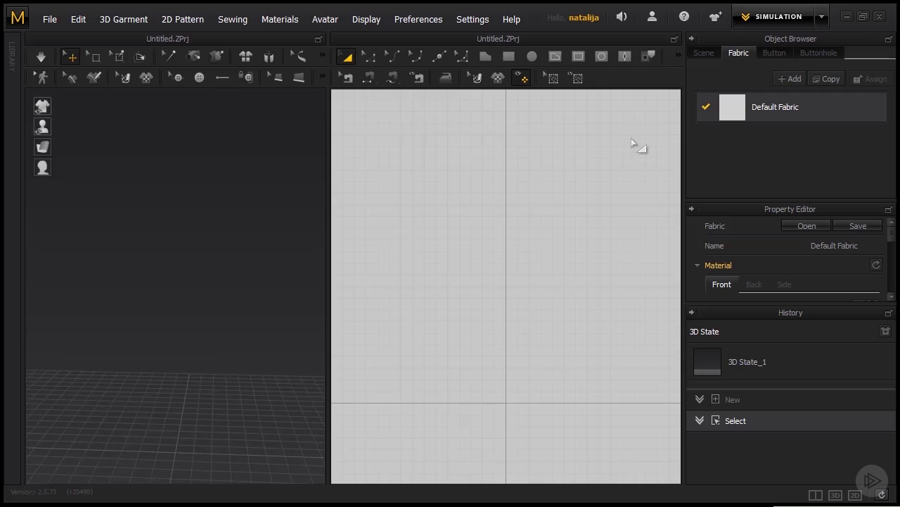
left_click(49, 21)
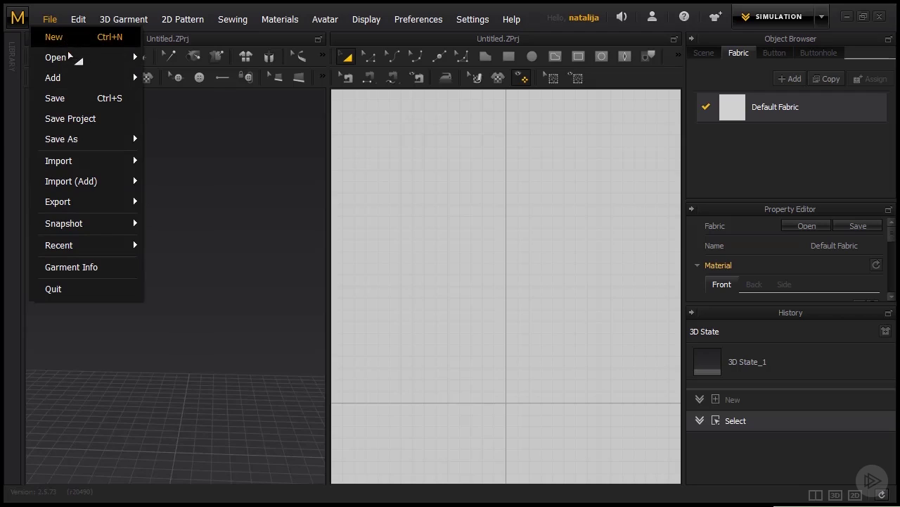
mouse_move(71, 81)
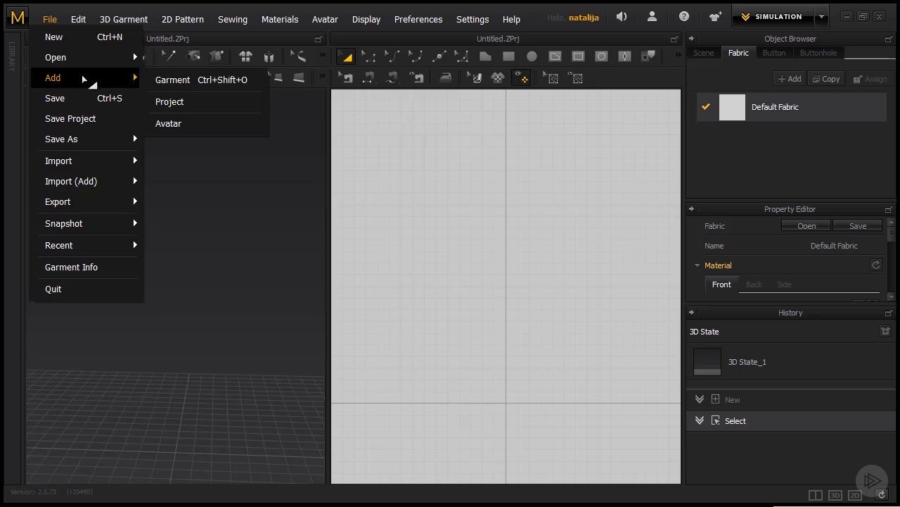
mouse_move(84, 60)
mouse_move(100, 82)
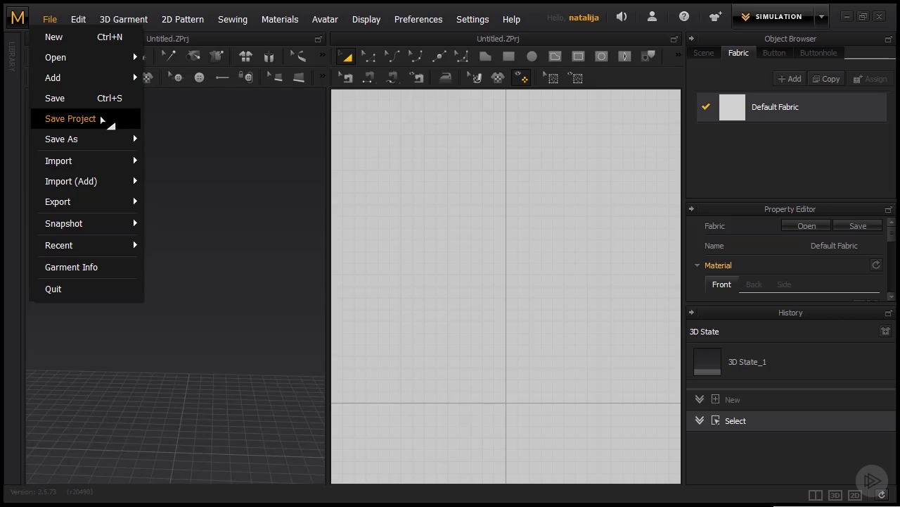
mouse_move(102, 140)
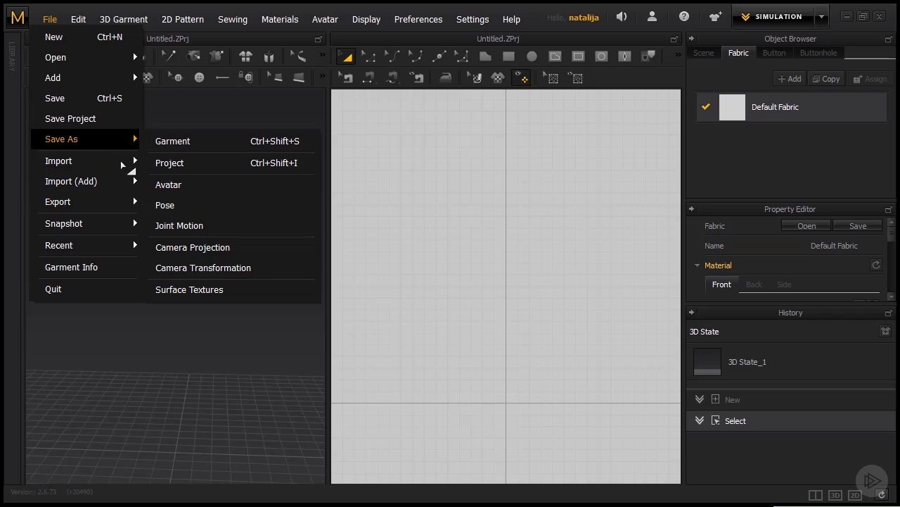
mouse_move(117, 168)
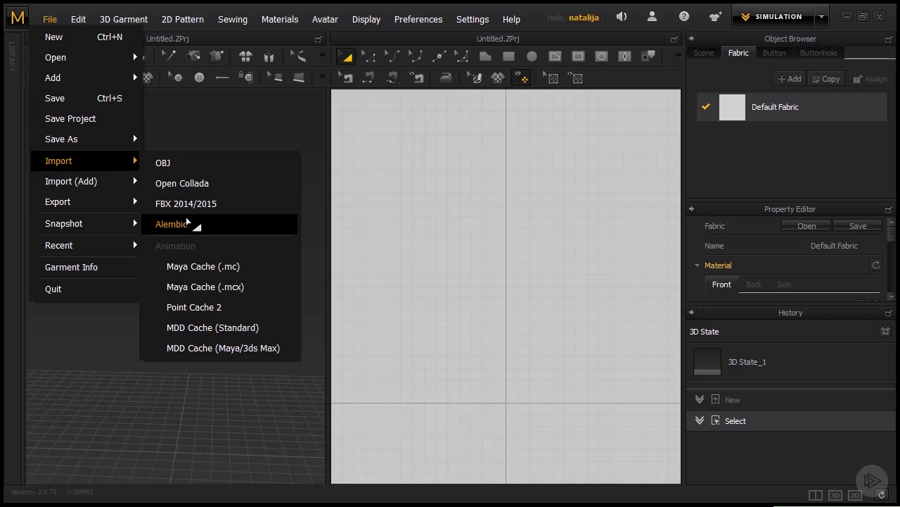
mouse_move(115, 191)
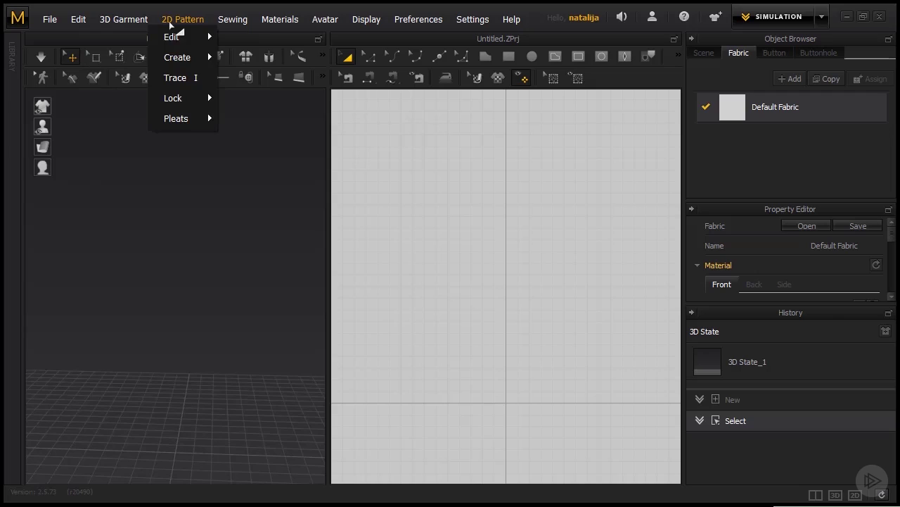
left_click(267, 21)
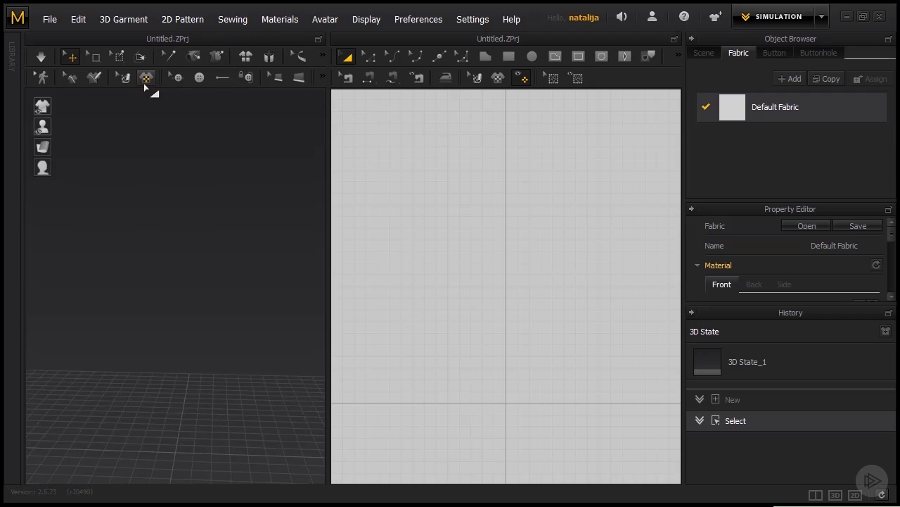
left_click(180, 24)
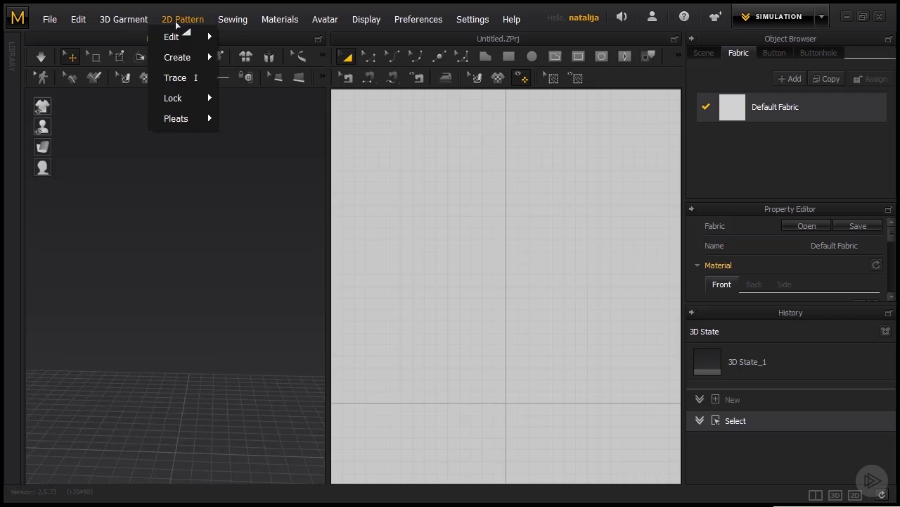
mouse_move(143, 23)
mouse_move(225, 23)
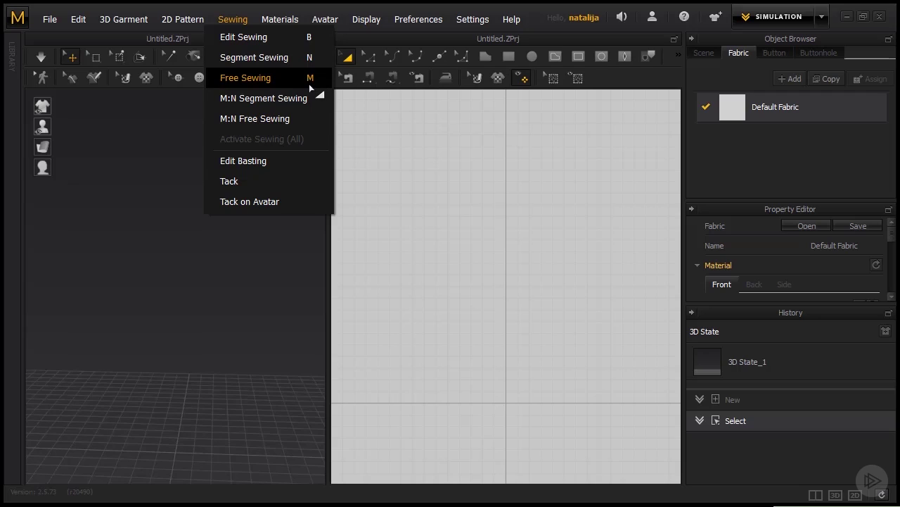
- Load the first female avatar in the Avatar Editor and give it the blonde bun hairstyle and black strappy heeled sandals
mouse_move(325, 26)
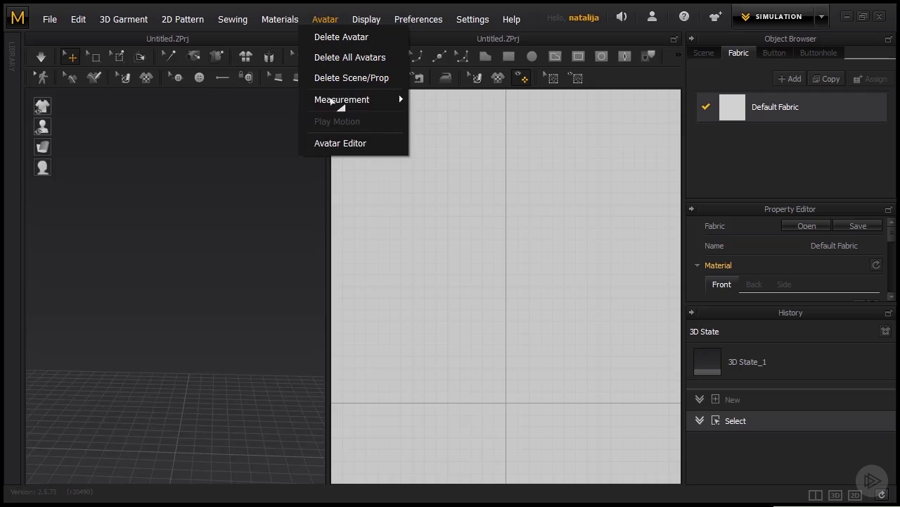
left_click(373, 146)
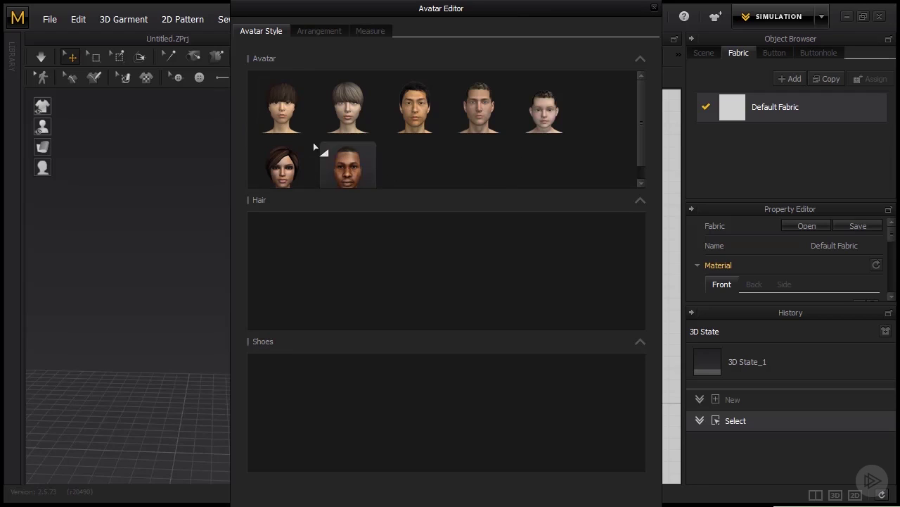
double_click(285, 113)
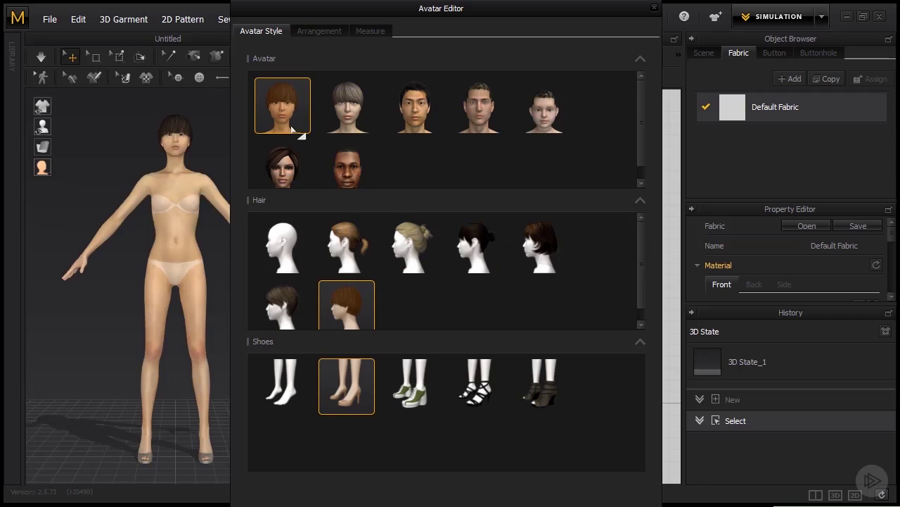
double_click(422, 253)
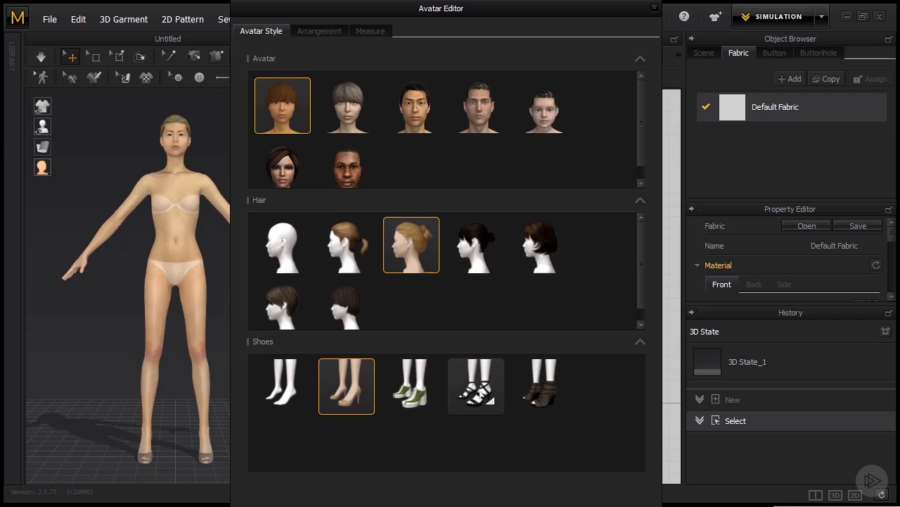
double_click(481, 394)
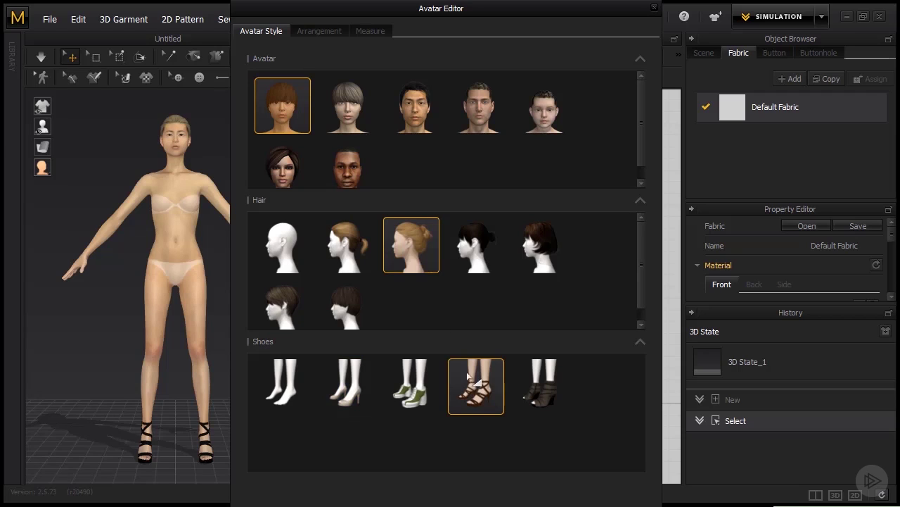
- Inspect the avatar's measurements, checking HeightMeasure_20010 and TapeMeasure_20017, return to the avatar styles and close the Avatar Editor
left_click(367, 36)
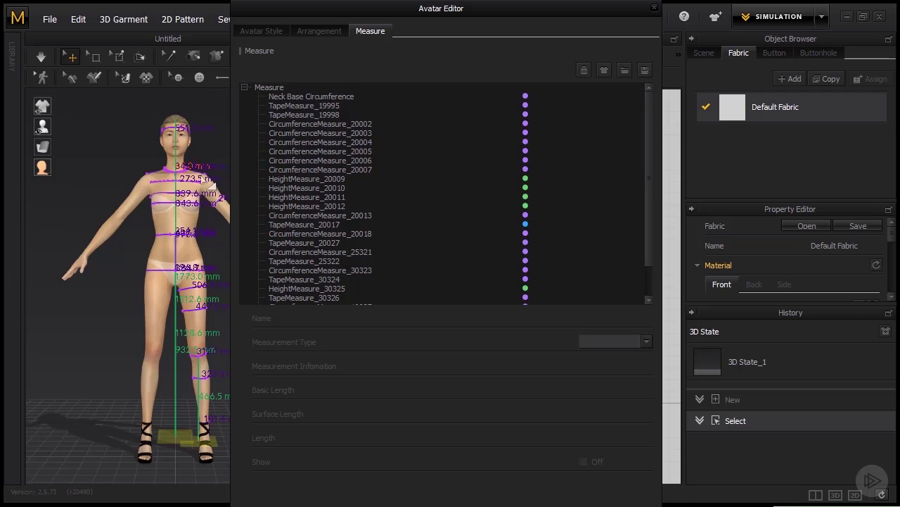
left_click(301, 189)
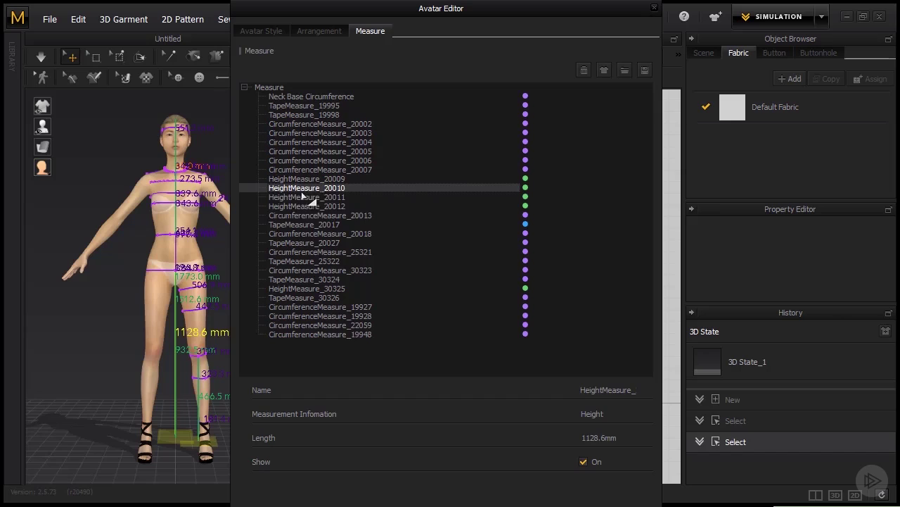
left_click(310, 225)
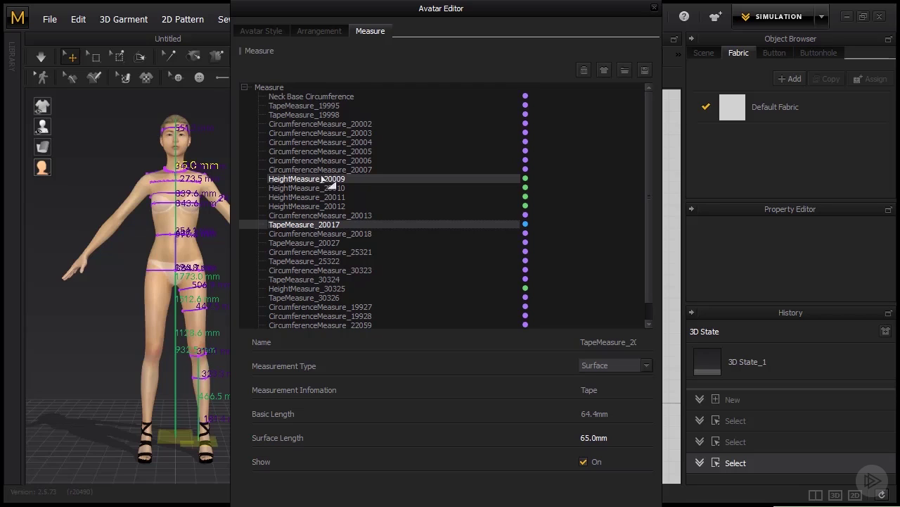
left_click(270, 35)
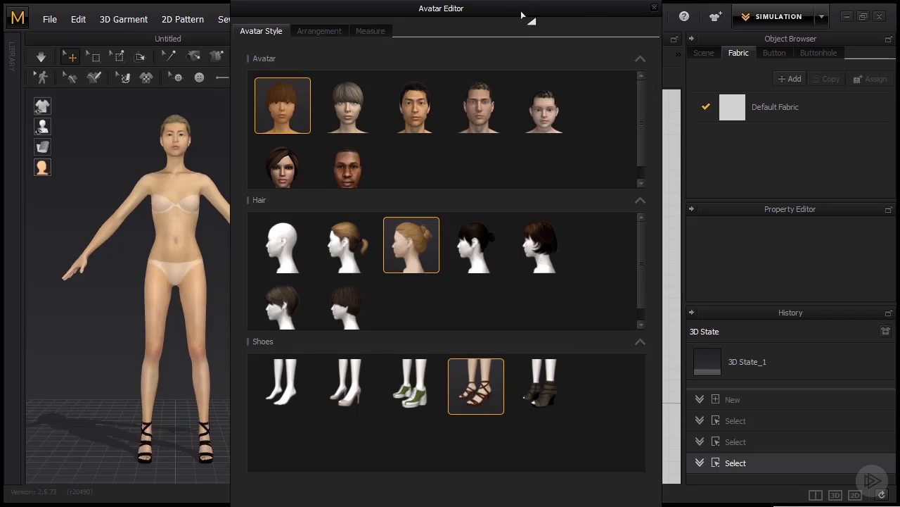
left_click(654, 8)
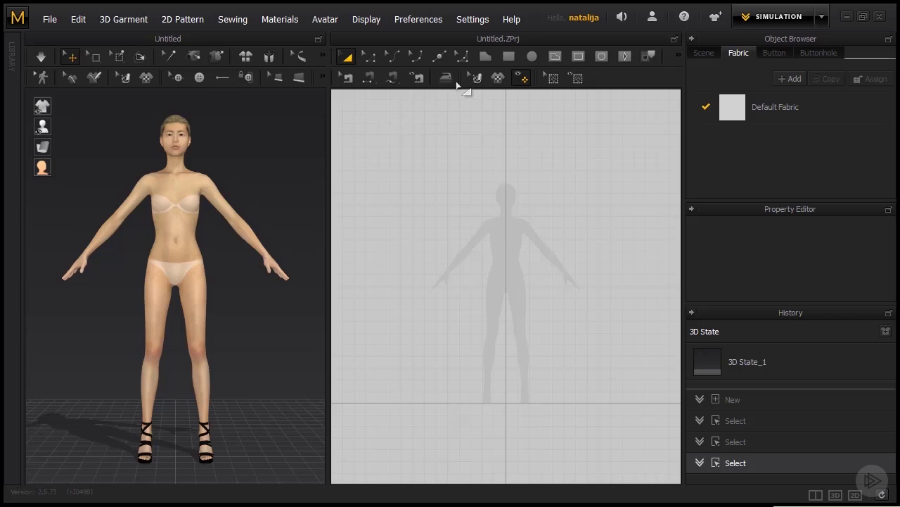
- Open the user settings and expand the File category in the shortcut list to view the shortcut for New
left_click(462, 20)
mouse_move(471, 42)
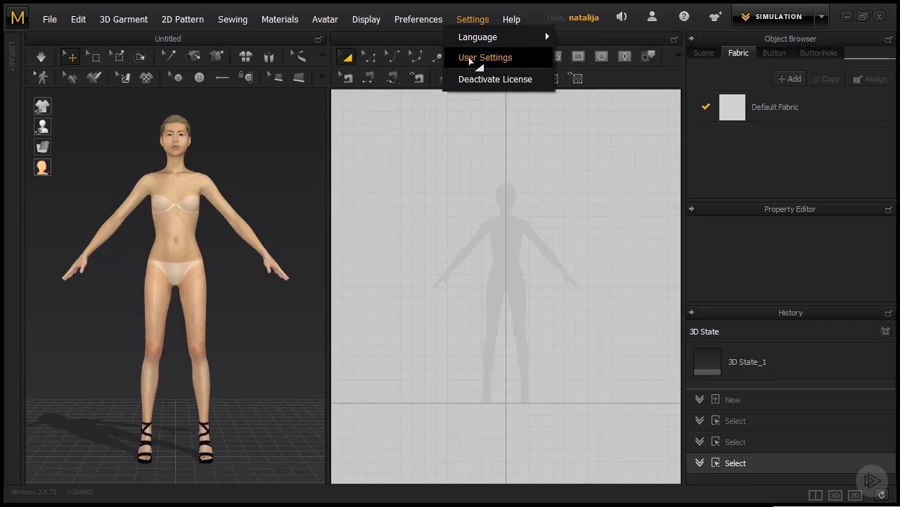
left_click(471, 59)
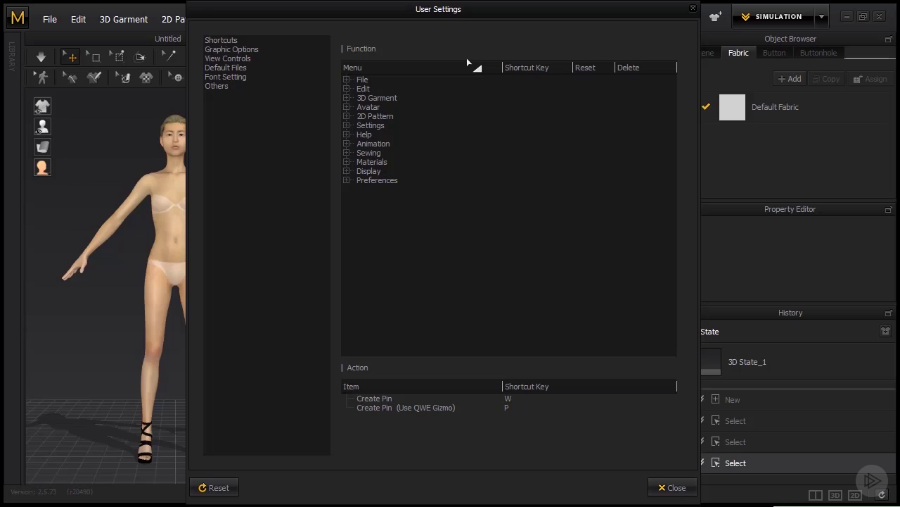
left_click(380, 85)
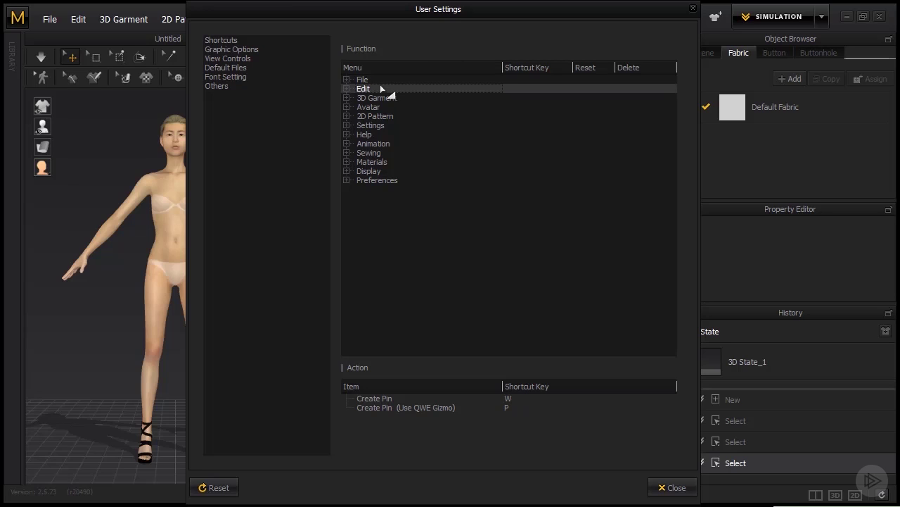
double_click(356, 81)
left_click(376, 92)
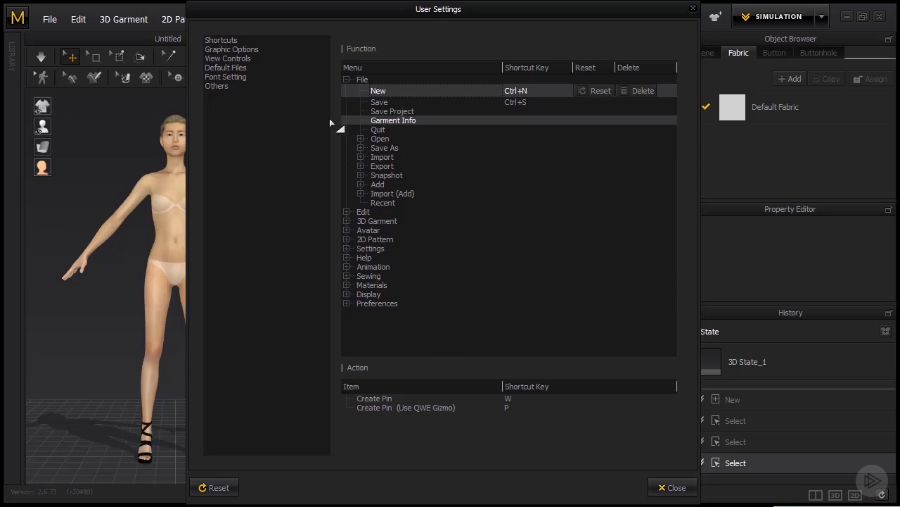
- Go to the view control settings and choose the 3ds Max navigation preset
left_click(243, 60)
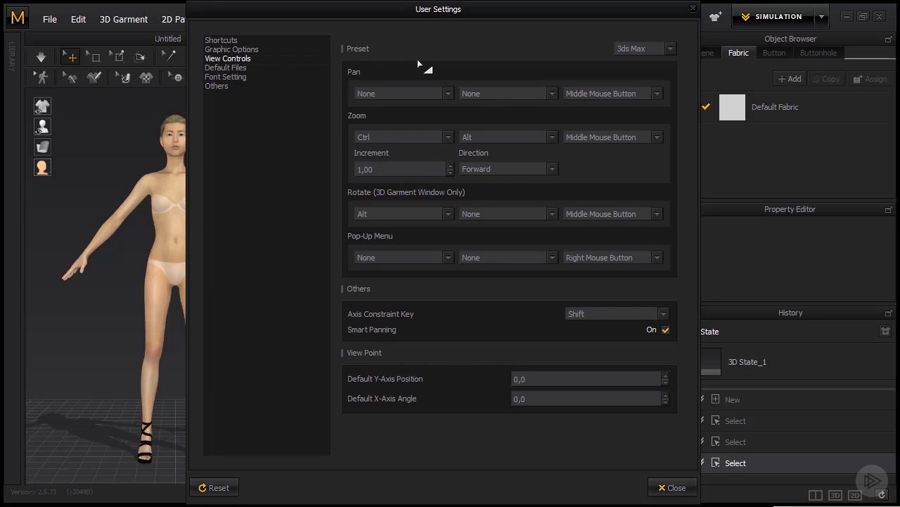
left_click(669, 59)
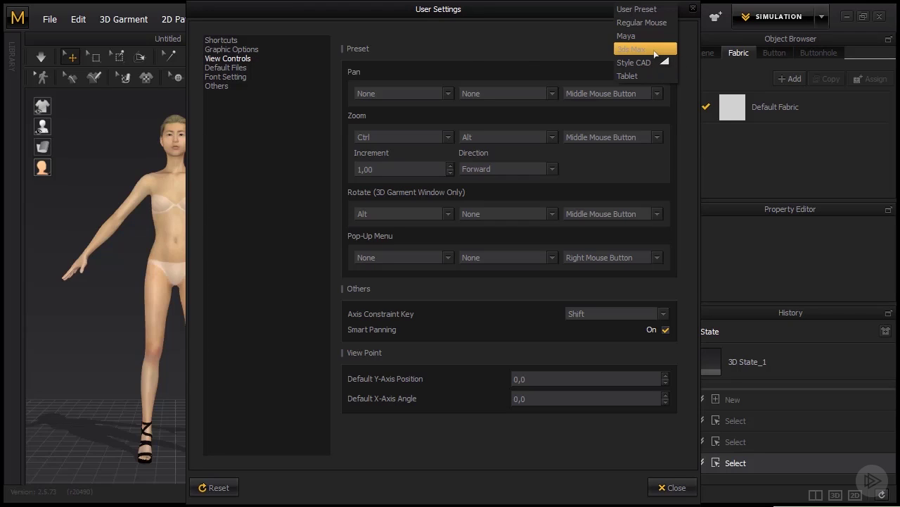
left_click(655, 49)
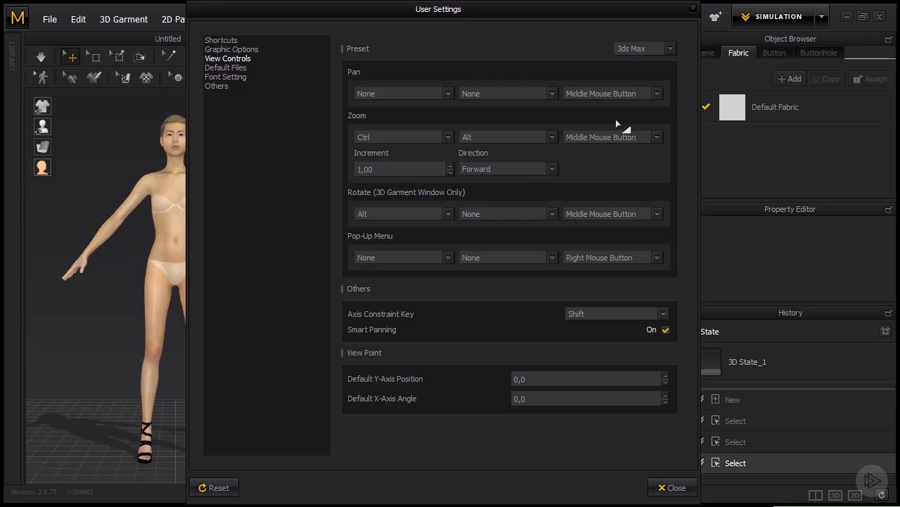
- Try the Tablet and Maya navigation presets to compare their pan, zoom and rotate controls
left_click(653, 54)
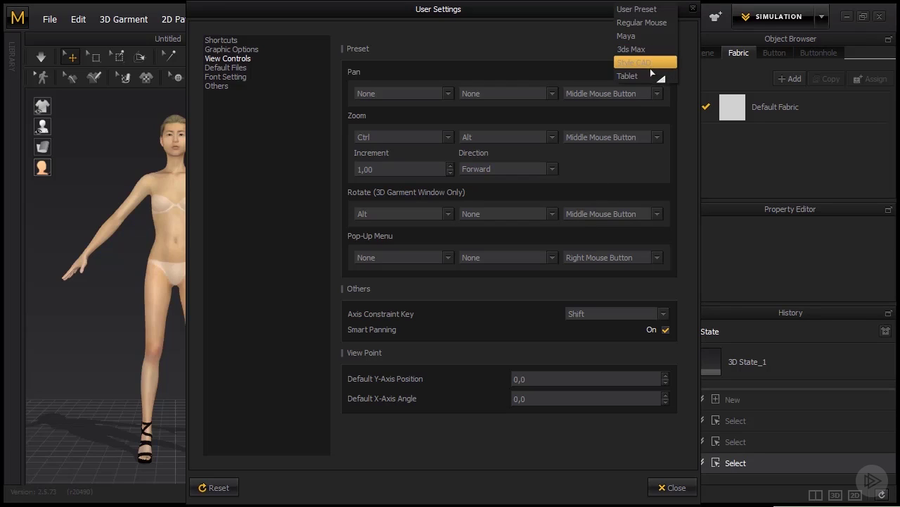
left_click(650, 76)
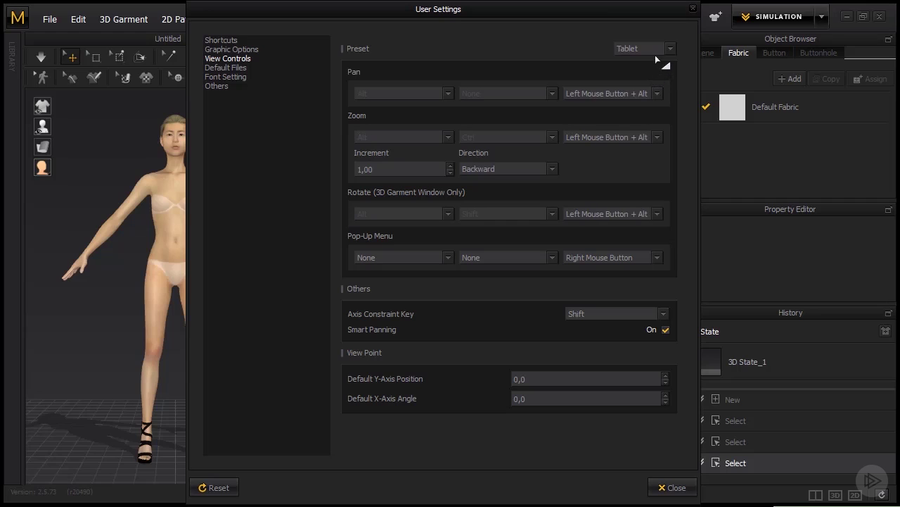
left_click(655, 54)
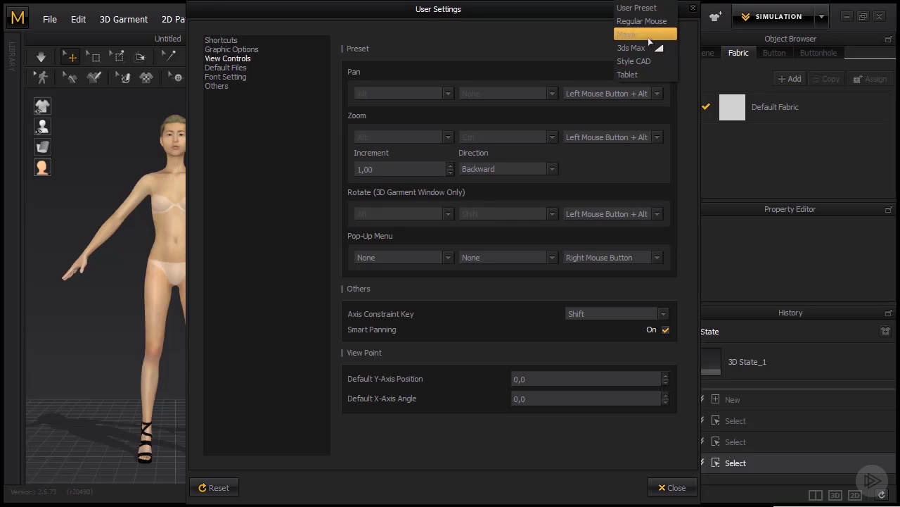
left_click(647, 36)
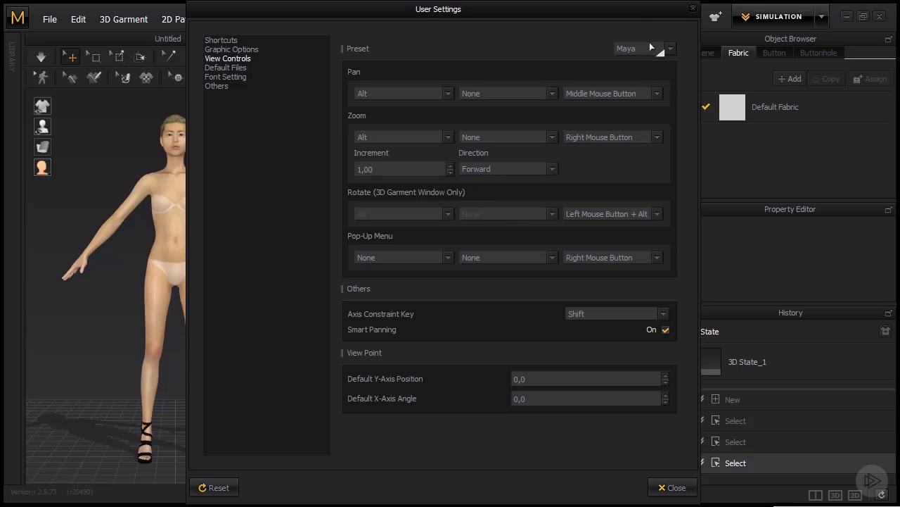
- Set the navigation preset back to 3ds Max and close the user settings
left_click(650, 48)
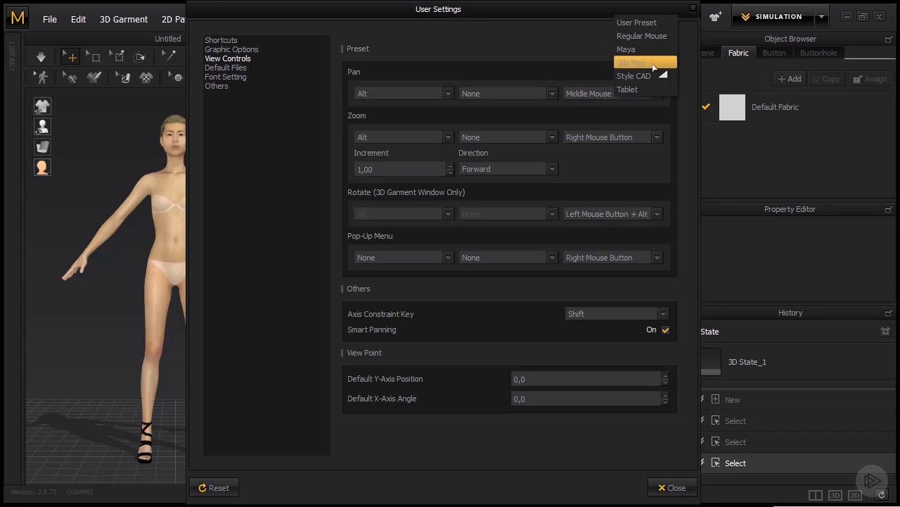
left_click(654, 63)
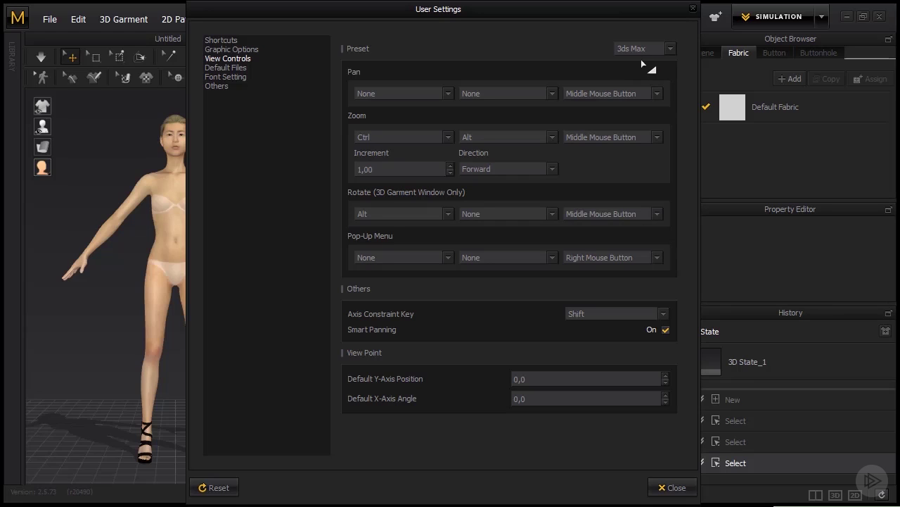
left_click(663, 490)
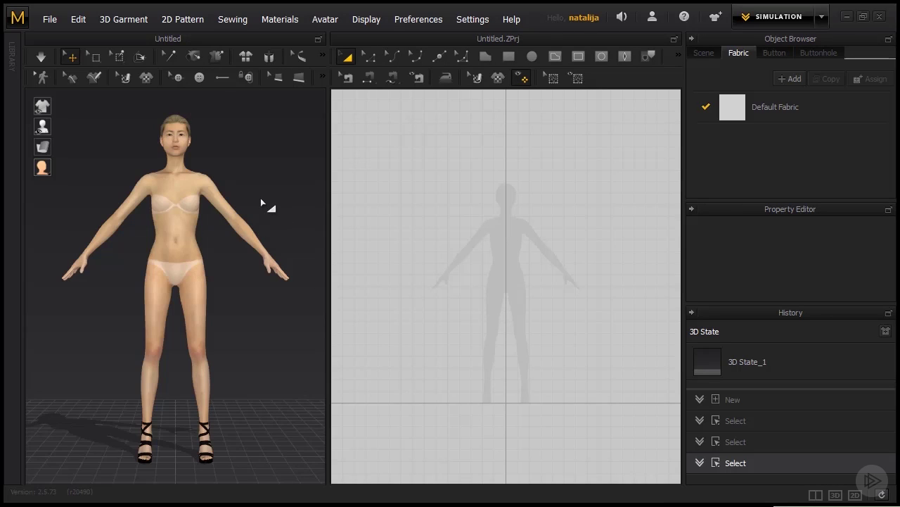
- Orbit slightly around the avatar in the 3D garment window, and zoom in and back out to full figure
right_click_drag(263, 192, 247, 180)
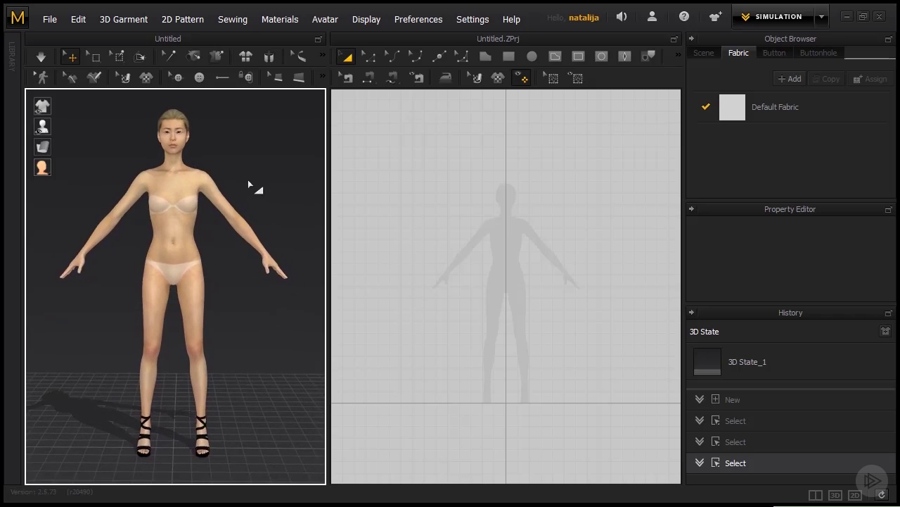
scroll(202, 185, "up", 5)
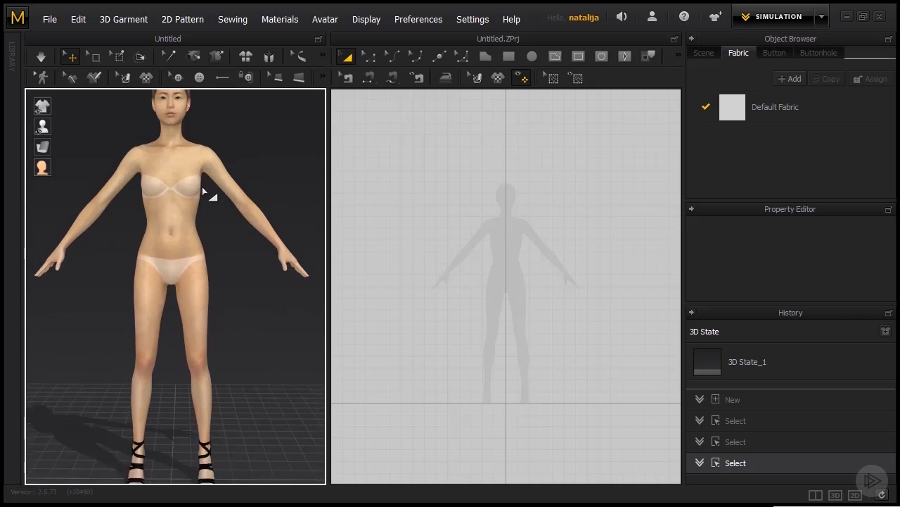
scroll(202, 186, "down", 3)
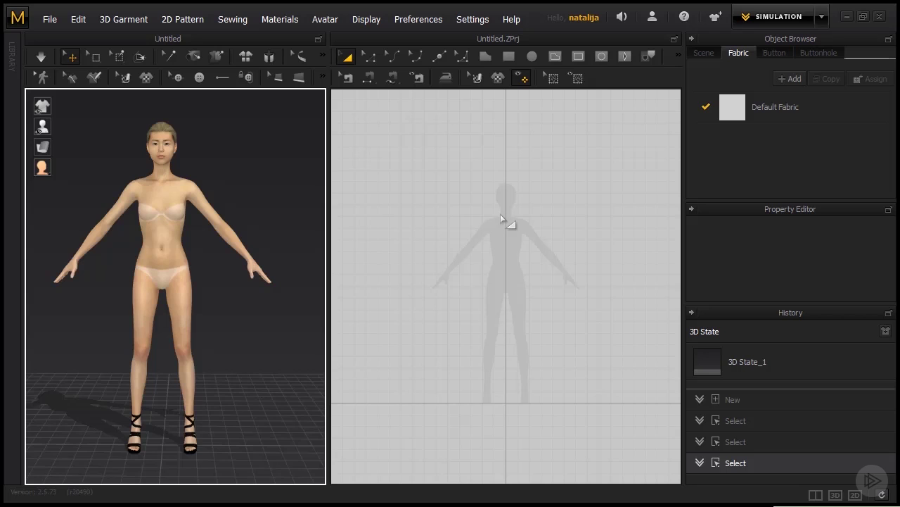
- Cycle the 3D garment window through the top, back, left and right standard views of the avatar
key("5")
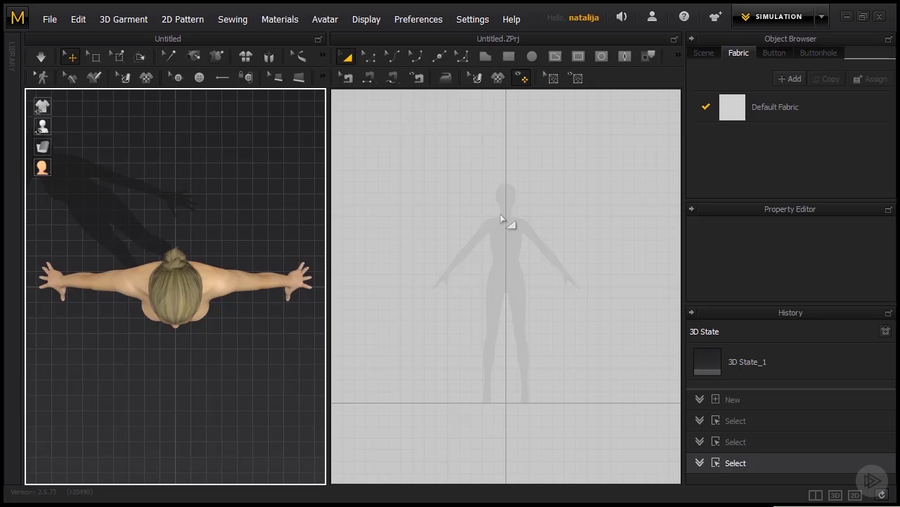
key("8")
key("4")
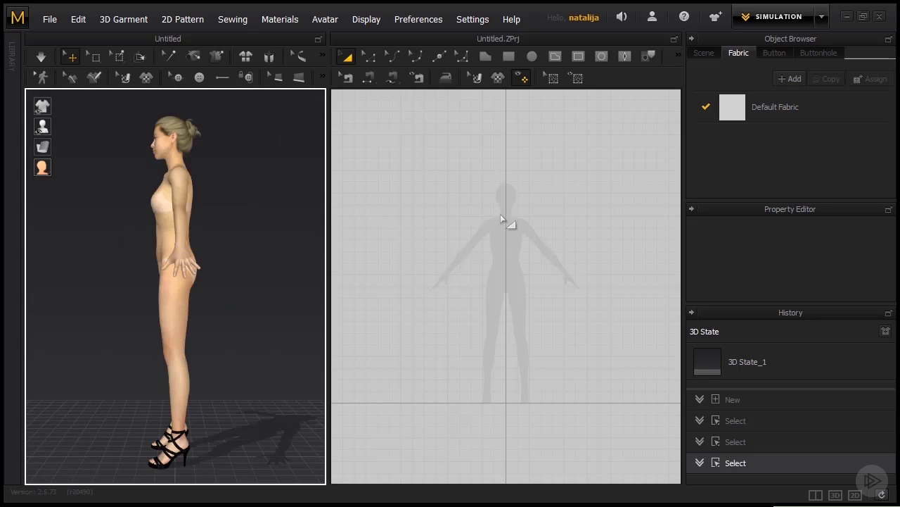
key("6")
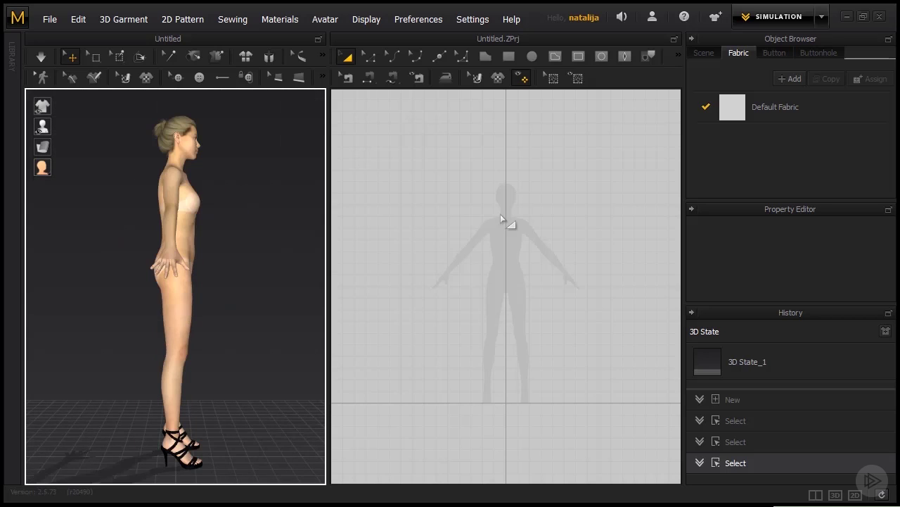